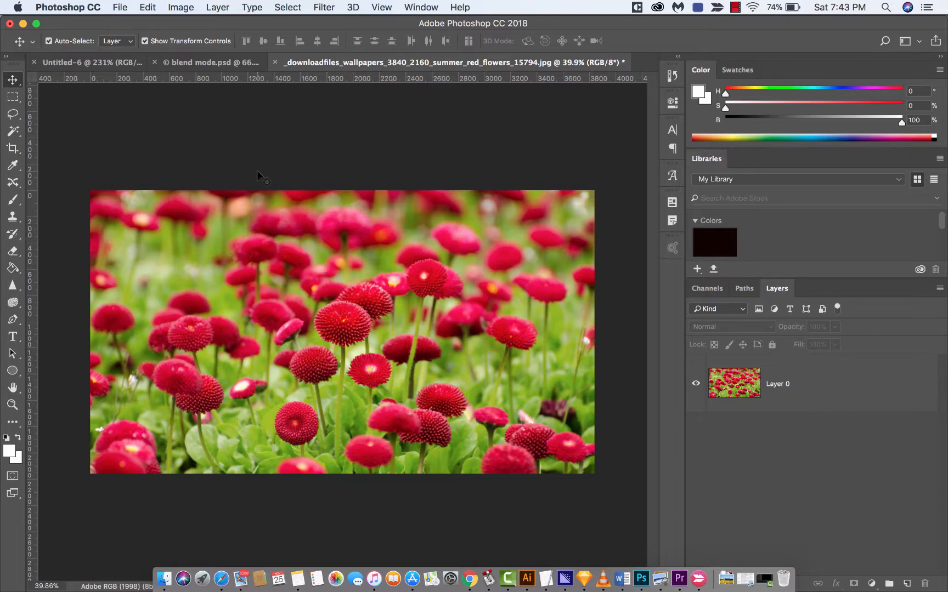
- Place rust1.jpg from the textures folder as an embedded image, keeping the default Camera Raw settings
{"action": "left_click", "coordinate": [120, 7]}
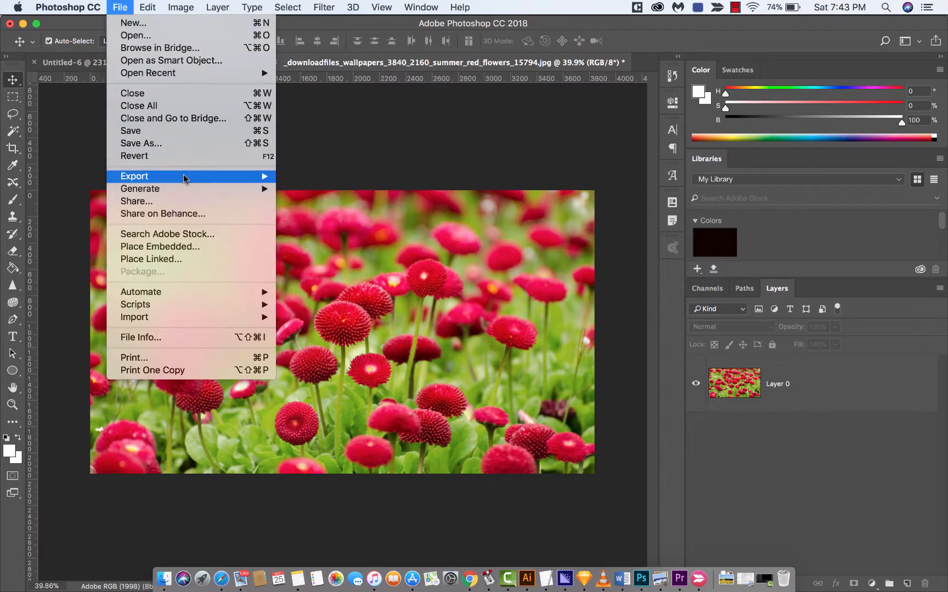
{"action": "left_click", "coordinate": [190, 247]}
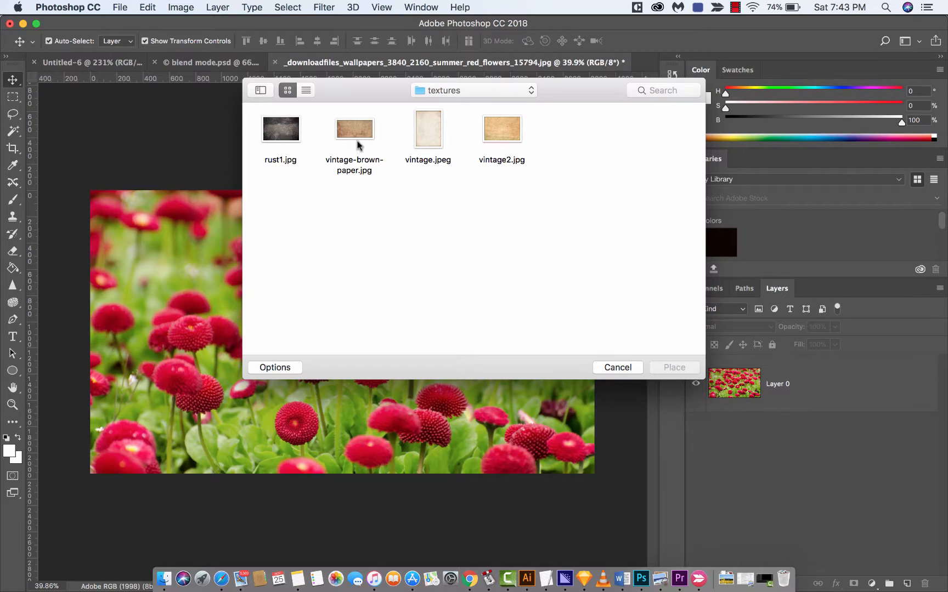
{"action": "left_click", "coordinate": [296, 133]}
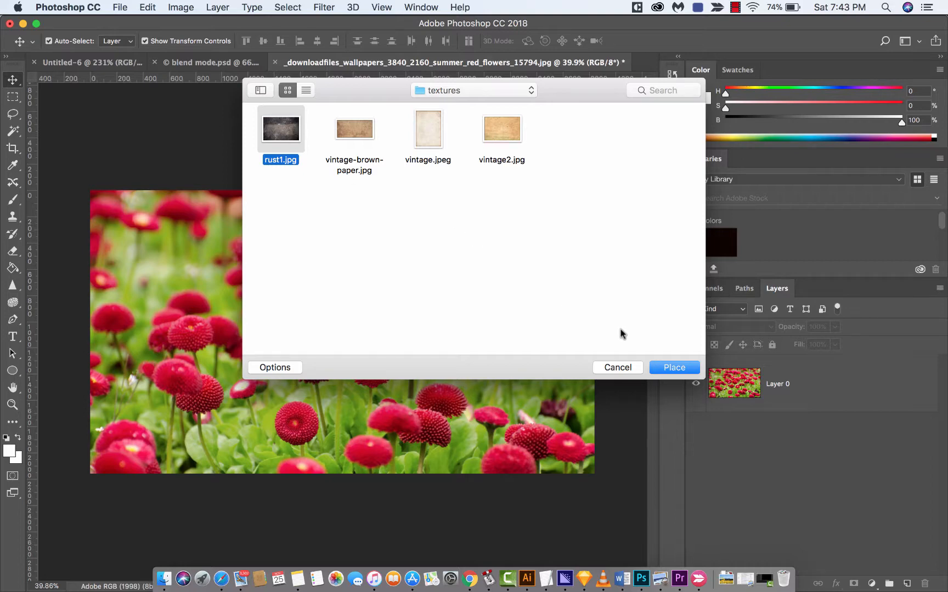
{"action": "left_click", "coordinate": [668, 367]}
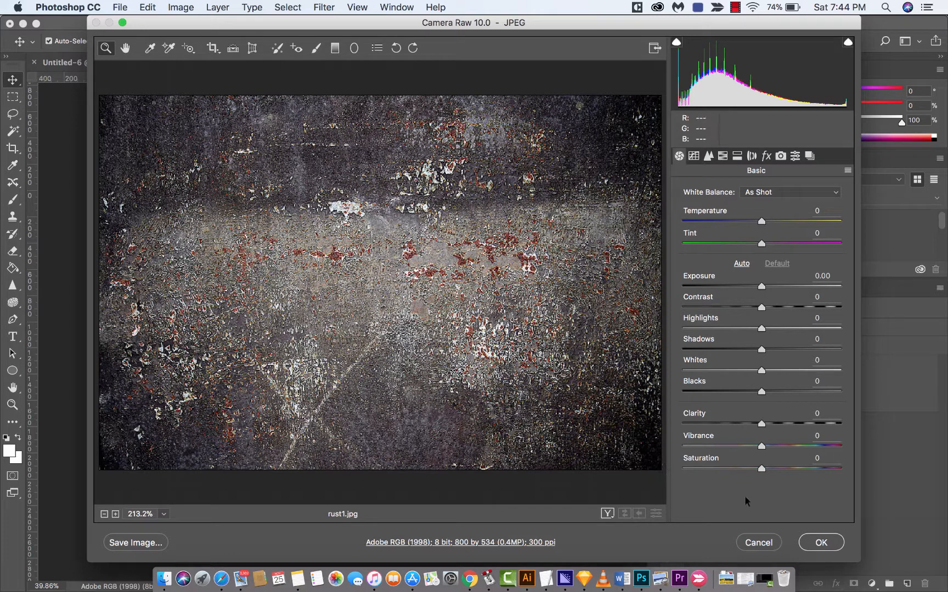
{"action": "left_click", "coordinate": [820, 547]}
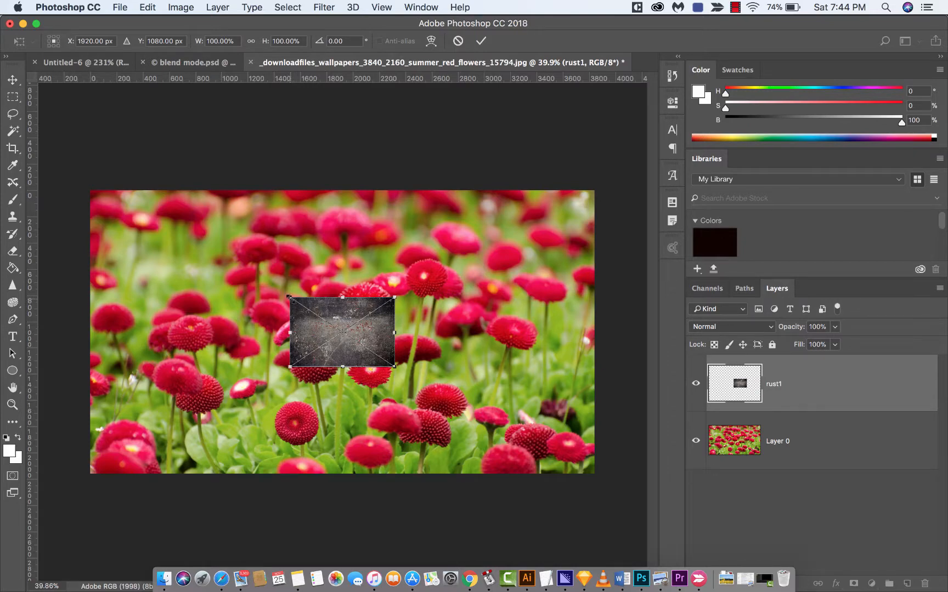
- Enlarge the placed rust1 texture to about 520% so it covers the whole flower photo, and commit the transform
{"action": "left_click_drag", "start_coordinate": [288, 297], "coordinate": [72, 150]}
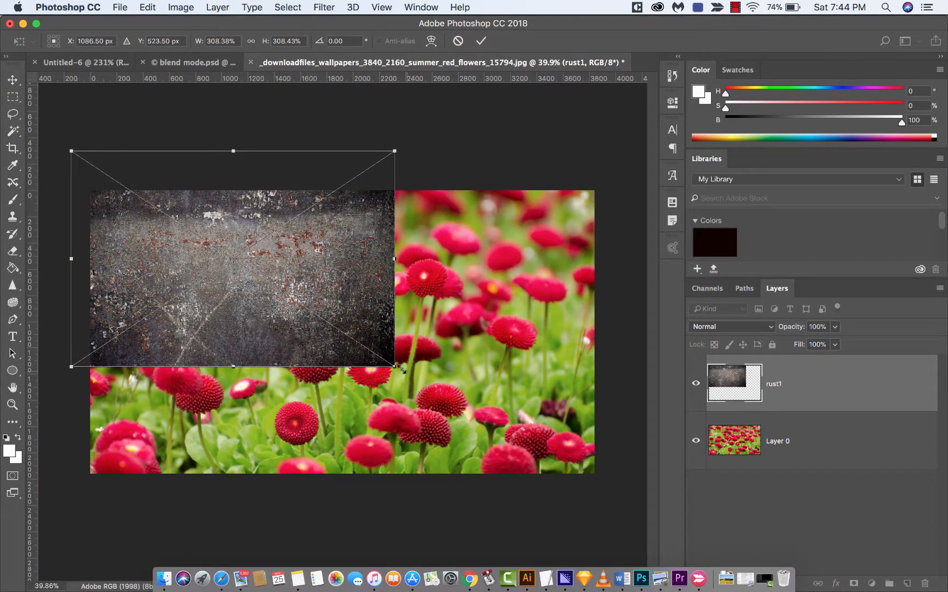
{"action": "left_click_drag", "start_coordinate": [389, 375], "coordinate": [619, 519]}
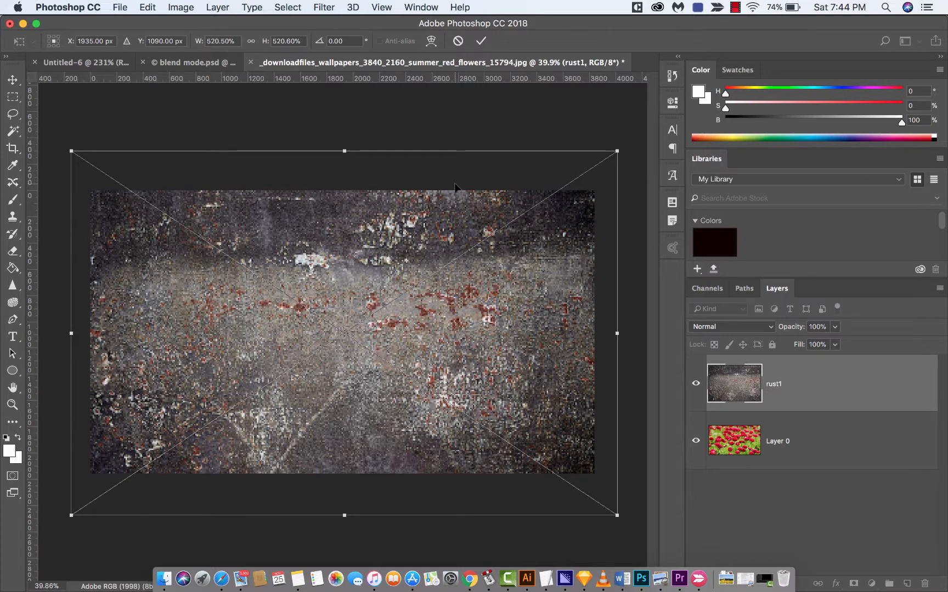
{"action": "key", "text": "Return"}
{"action": "left_click", "coordinate": [492, 146]}
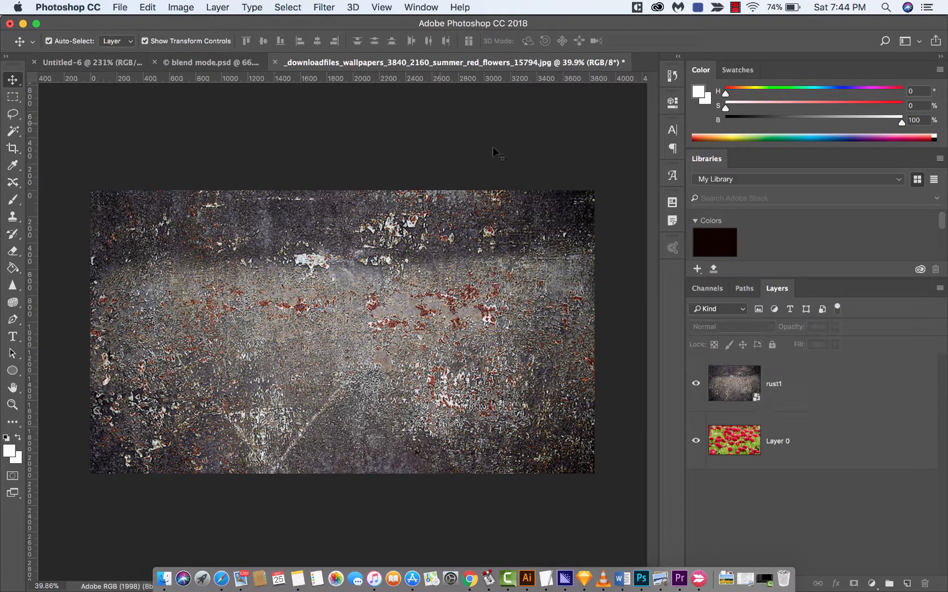
- Change the rust1 layer's blend mode to Dissolve and then to Darken
{"action": "left_click", "coordinate": [779, 385]}
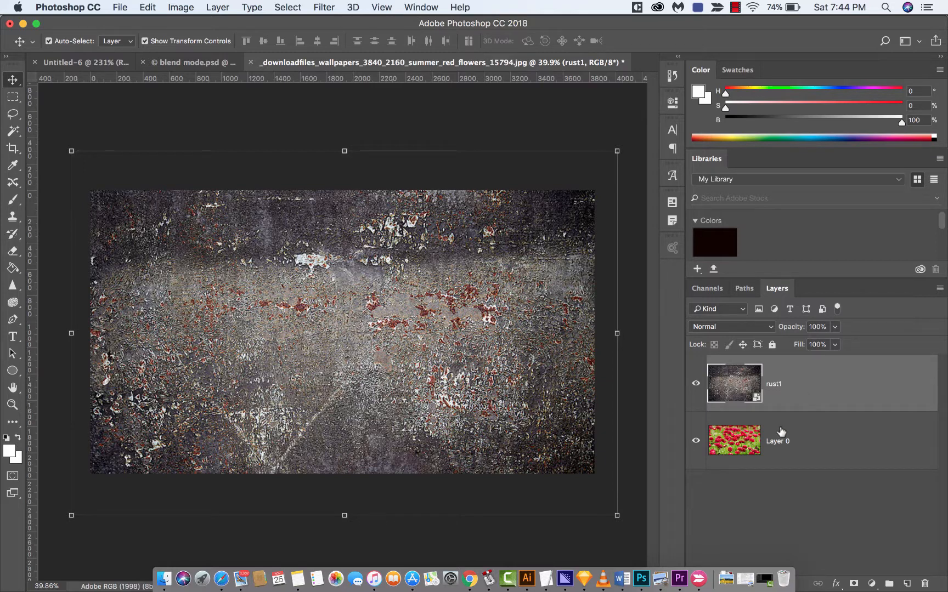
{"action": "left_click", "coordinate": [733, 324]}
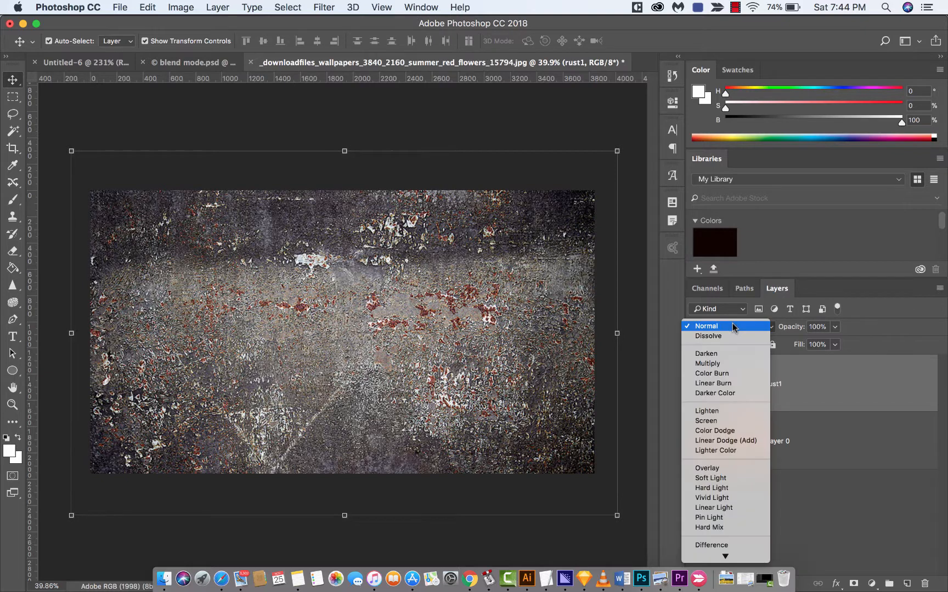
{"action": "left_click", "coordinate": [732, 324]}
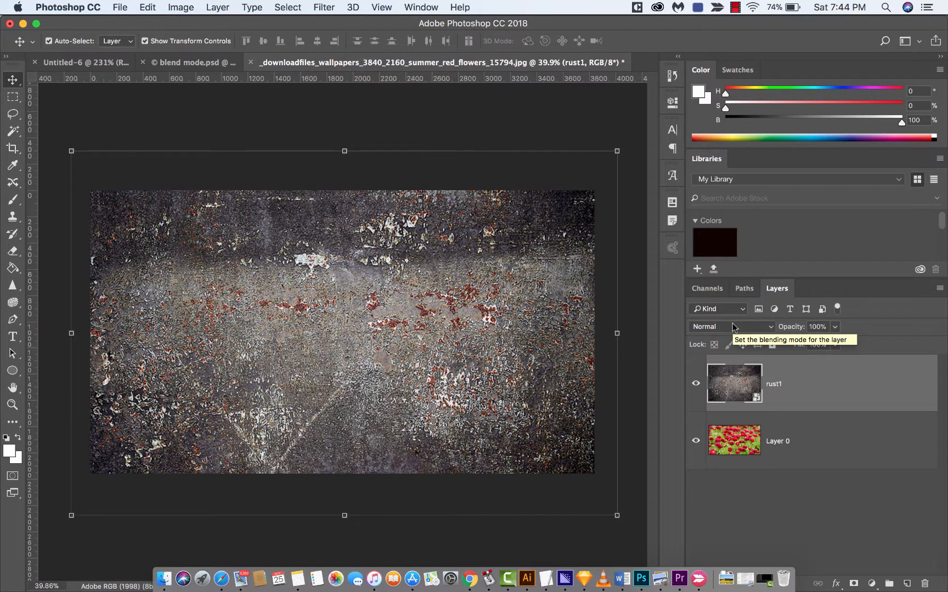
{"action": "left_click", "coordinate": [732, 324]}
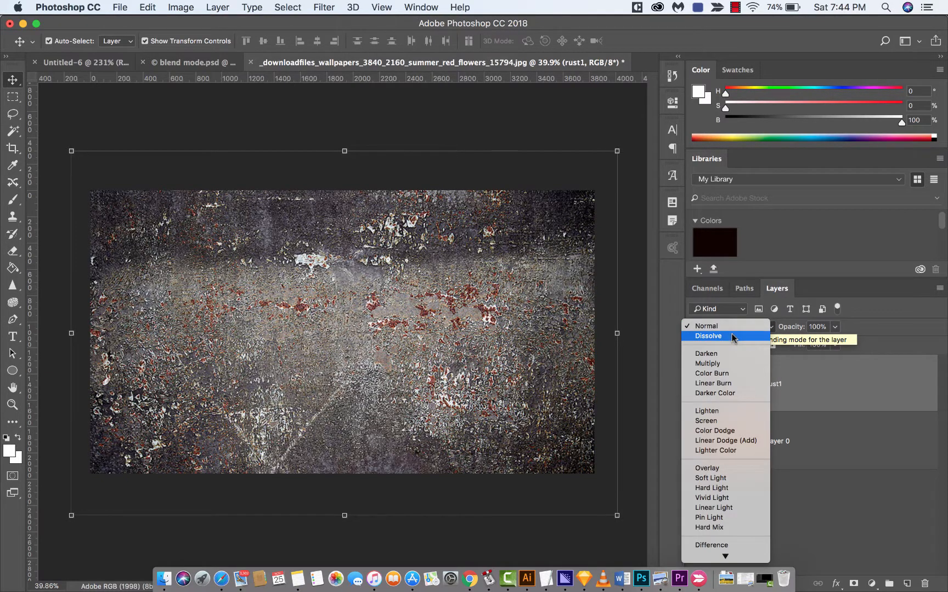
{"action": "left_click", "coordinate": [731, 336]}
{"action": "left_click", "coordinate": [732, 331]}
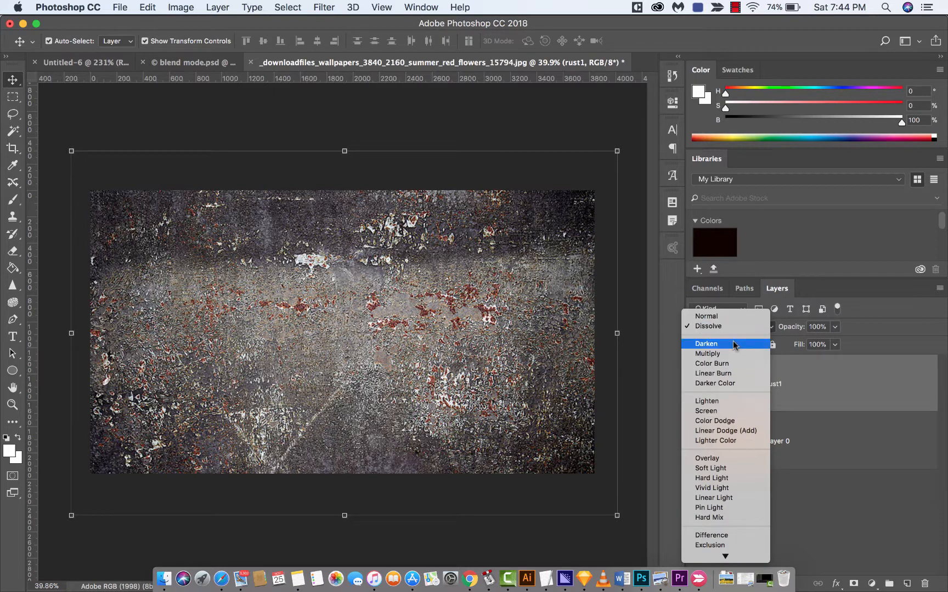
{"action": "left_click", "coordinate": [733, 343]}
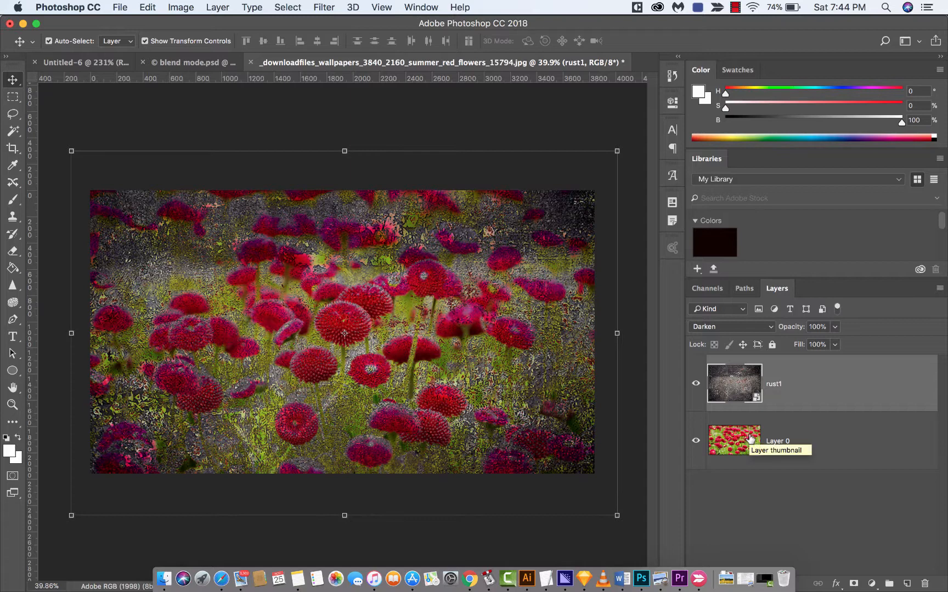
- Cycle the rust1 layer's blend mode backward through the available modes until Overlay is set
{"action": "left_click", "coordinate": [738, 484]}
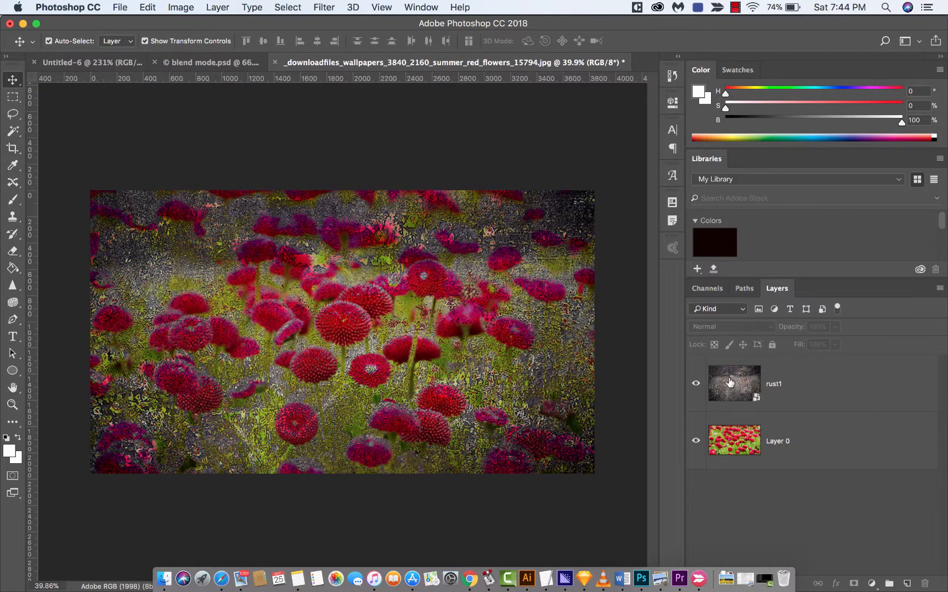
{"action": "left_click", "coordinate": [728, 382]}
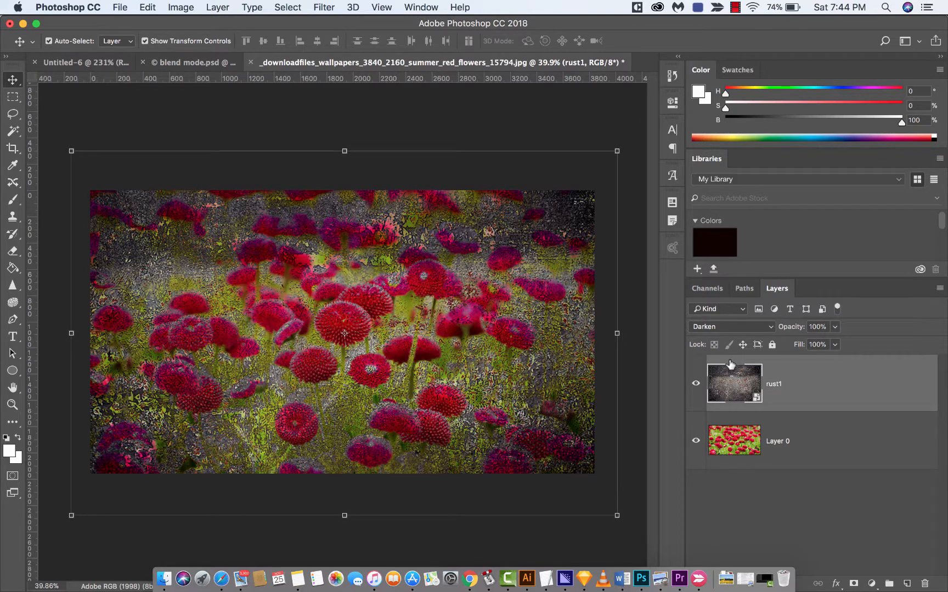
{"action": "key", "text": "shift+minus"}
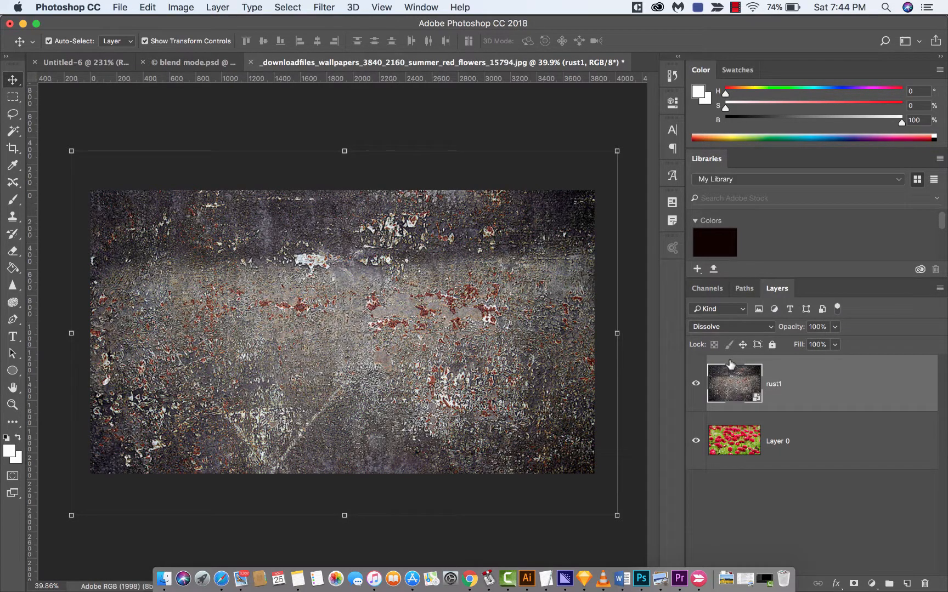
{"action": "key", "text": "shift+minus"}
{"action": "key", "text": "shift+minus"}
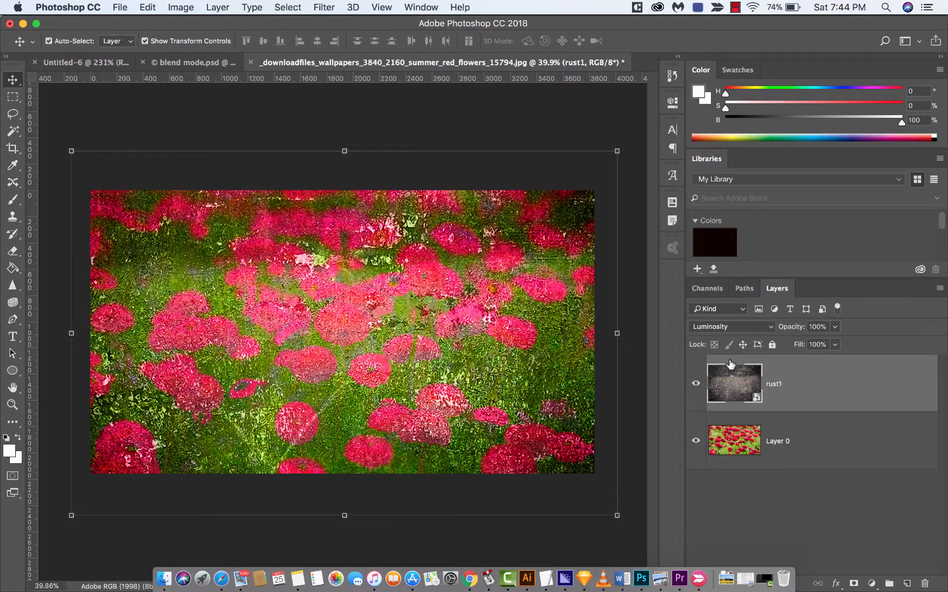
{"action": "key", "text": "shift+minus"}
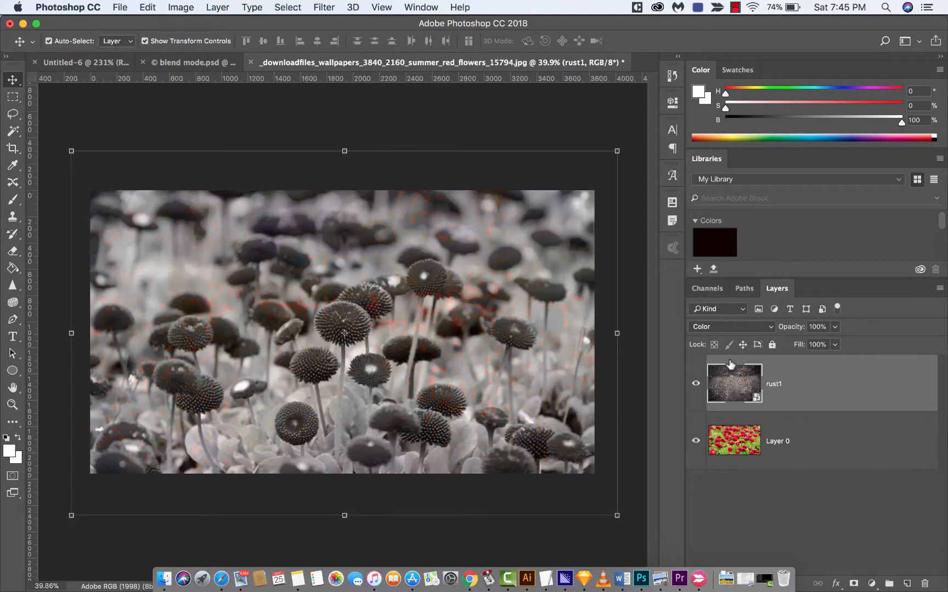
{"action": "key", "text": "shift+minus"}
{"action": "key", "text": "shift+minus"}
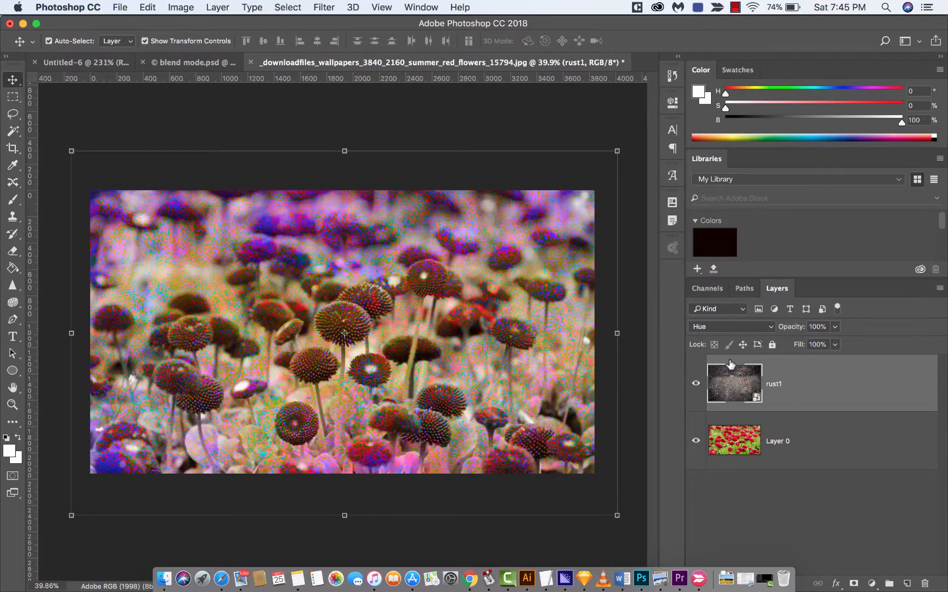
{"action": "key", "text": "shift+minus"}
{"action": "key", "text": "shift+minus"}
{"action": "key", "text": "shift+minus"}
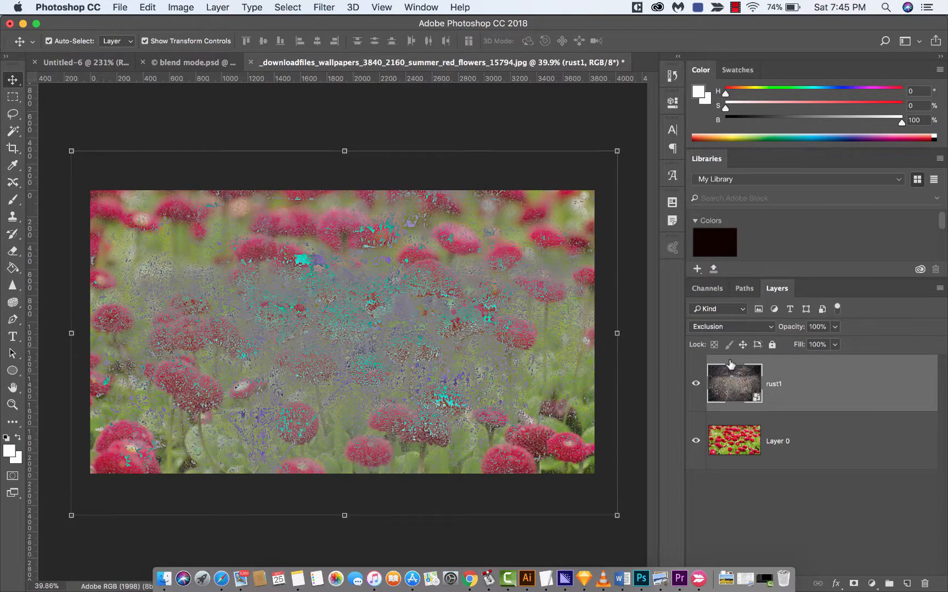
{"action": "key", "text": "shift+minus"}
{"action": "key", "text": "shift+minus"}
{"action": "key", "text": "shift+minus"}
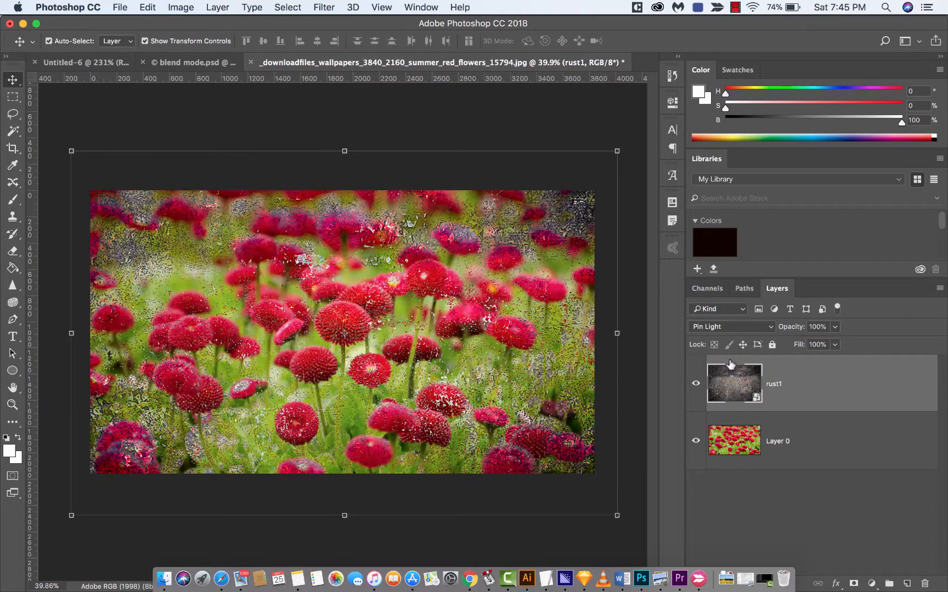
{"action": "key", "text": "shift+minus"}
{"action": "key", "text": "shift+minus"}
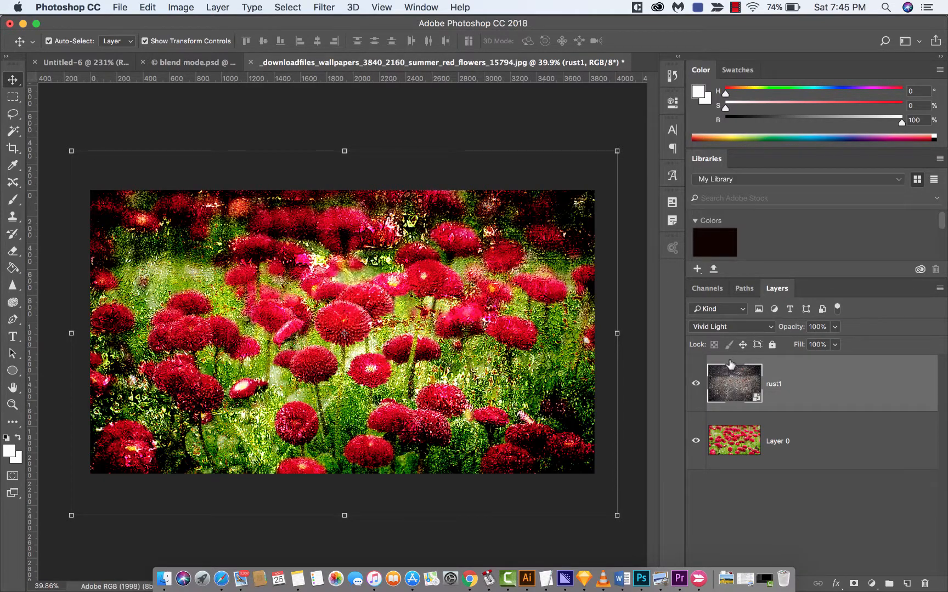
{"action": "key", "text": "shift+minus"}
{"action": "key", "text": "shift+minus"}
{"action": "key", "text": "shift+minus"}
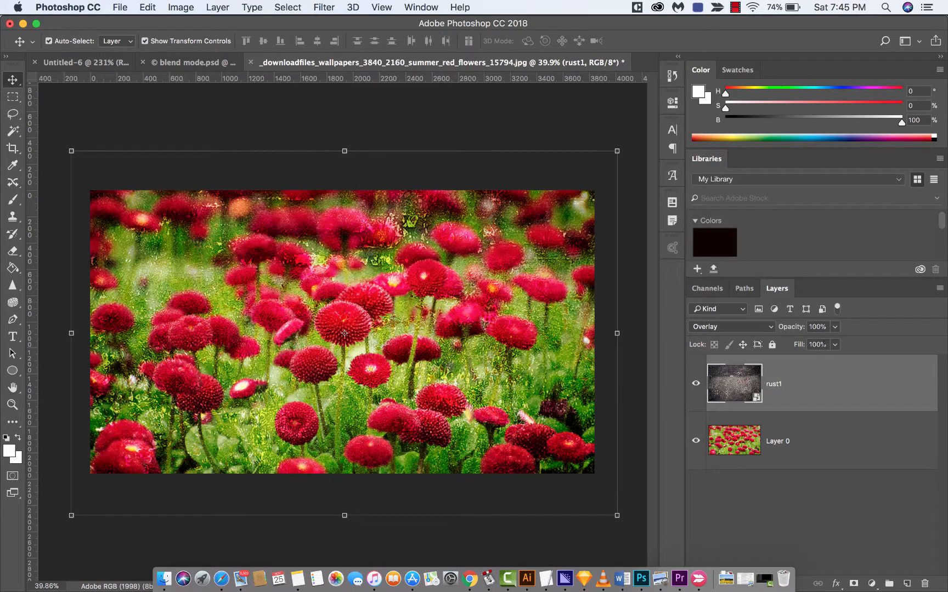
- Lower the rust1 layer's opacity to 30% and deselect the layer
{"action": "left_click", "coordinate": [834, 328]}
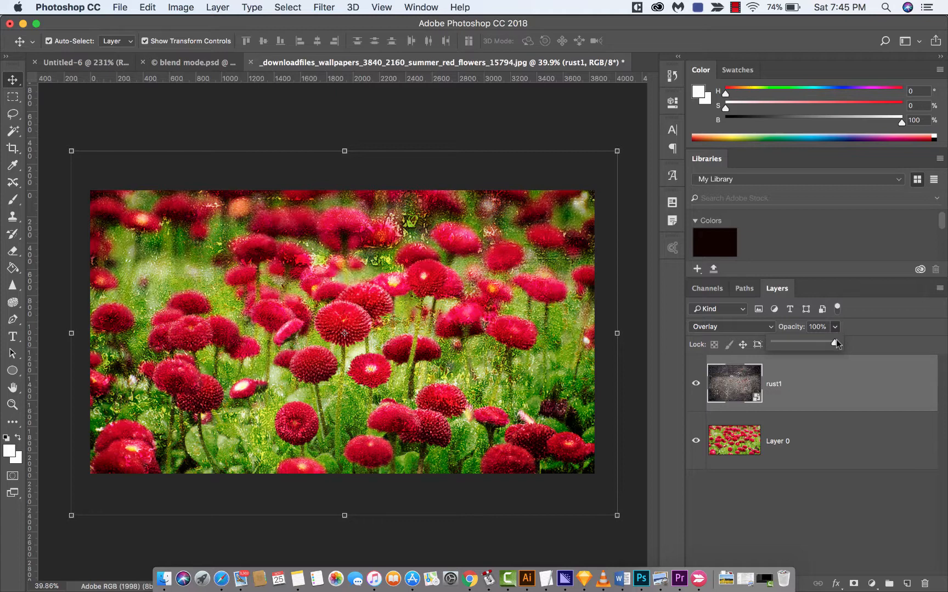
{"action": "left_click_drag", "start_coordinate": [835, 344], "coordinate": [812, 345]}
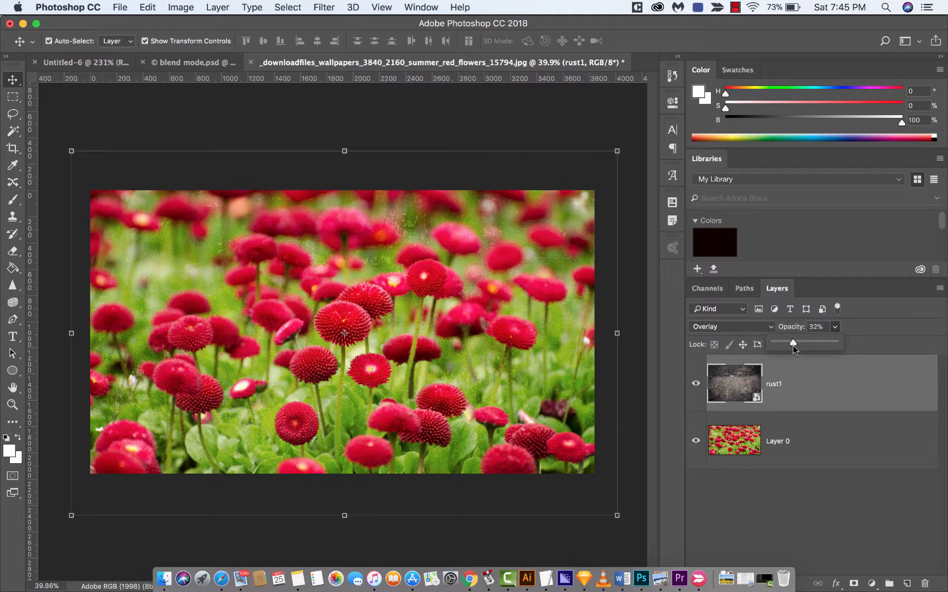
{"action": "left_click_drag", "start_coordinate": [790, 346], "coordinate": [792, 342]}
{"action": "left_click", "coordinate": [637, 369]}
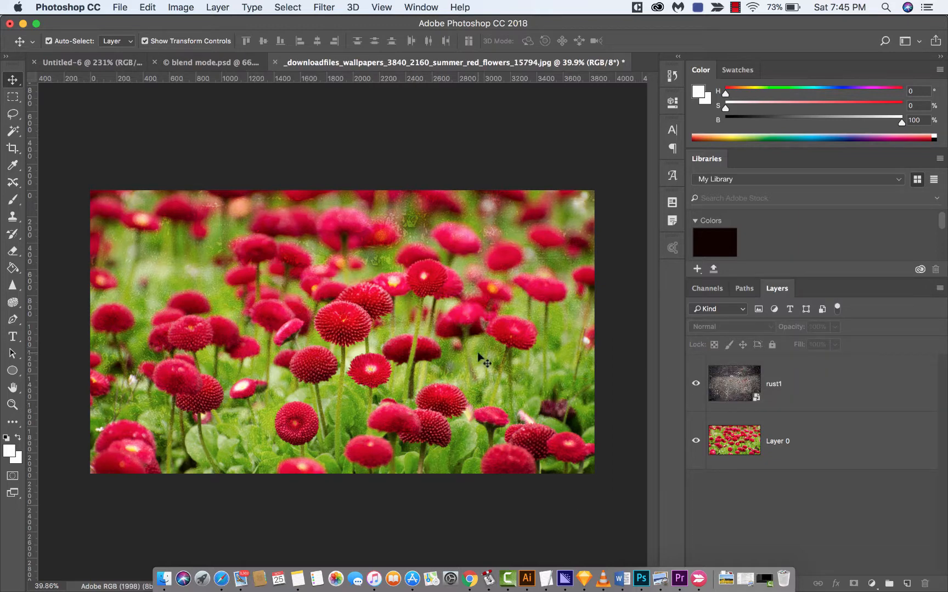
- Toggle the rust1 layer's visibility to compare the photo with and without the texture, and delete the layer
{"action": "left_click", "coordinate": [695, 385]}
{"action": "left_click", "coordinate": [696, 386]}
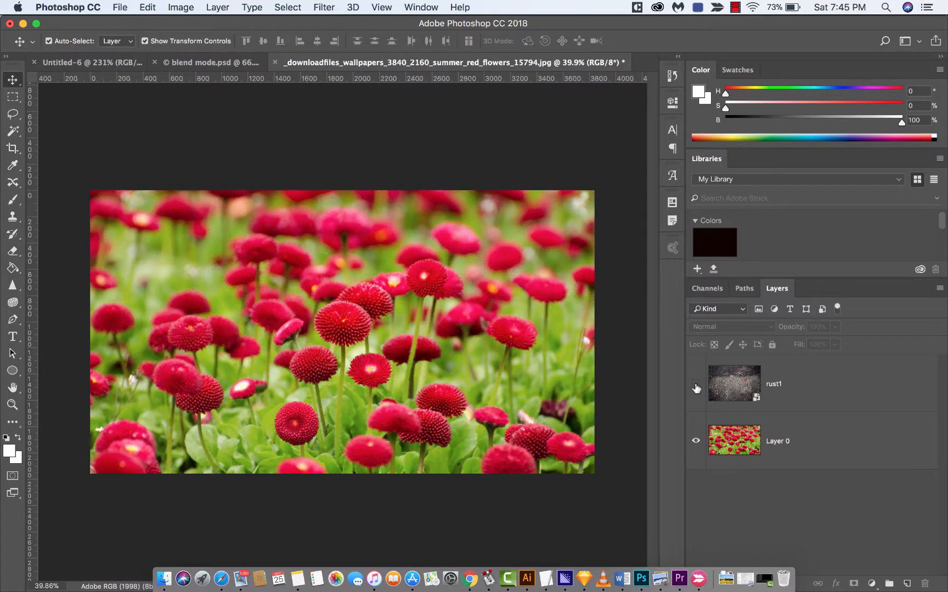
{"action": "left_click", "coordinate": [788, 401]}
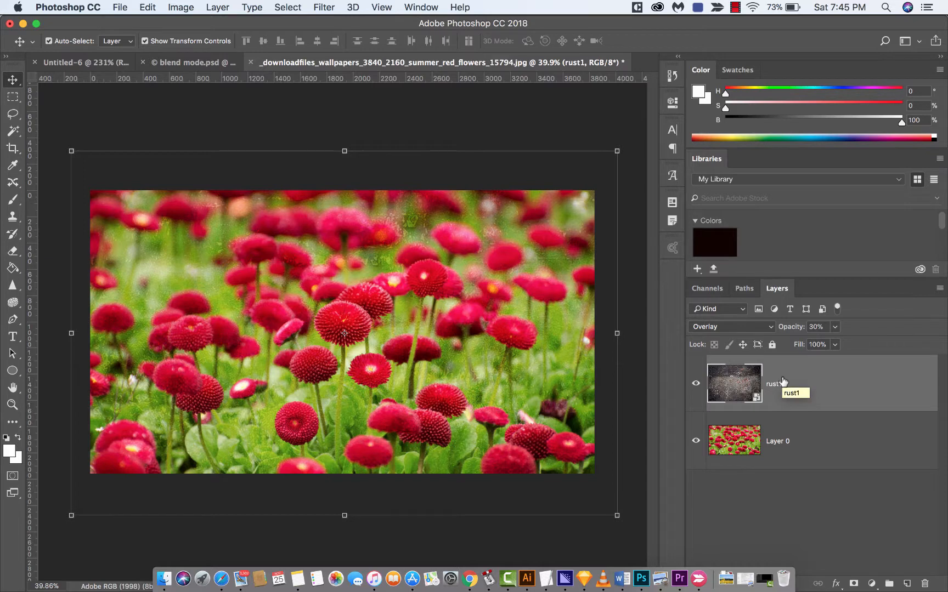
{"action": "key", "text": "BackSpace"}
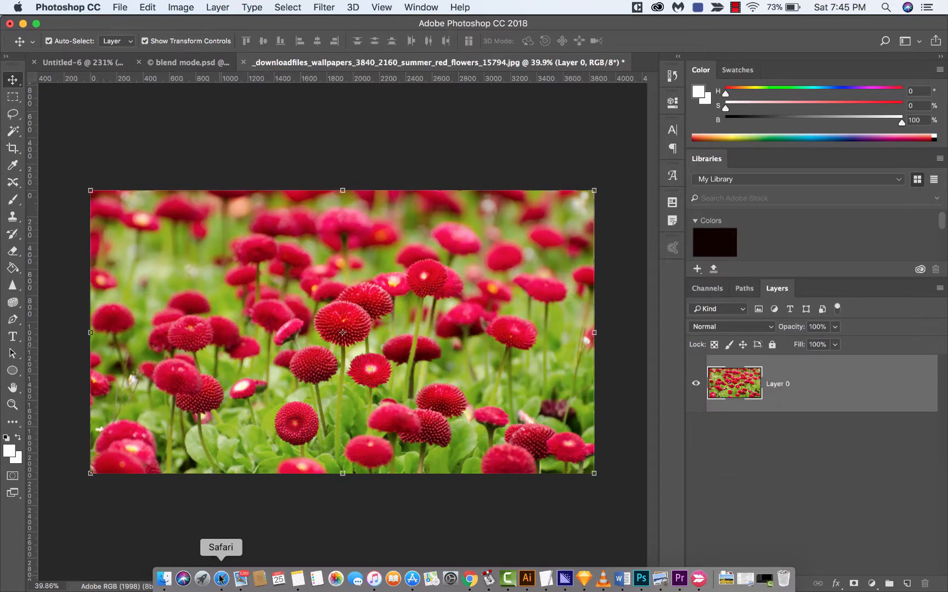
- Place vintage-brown-paper.jpg from the textures folder as an embedded image, keeping the default Camera Raw settings
{"action": "left_click", "coordinate": [133, 7]}
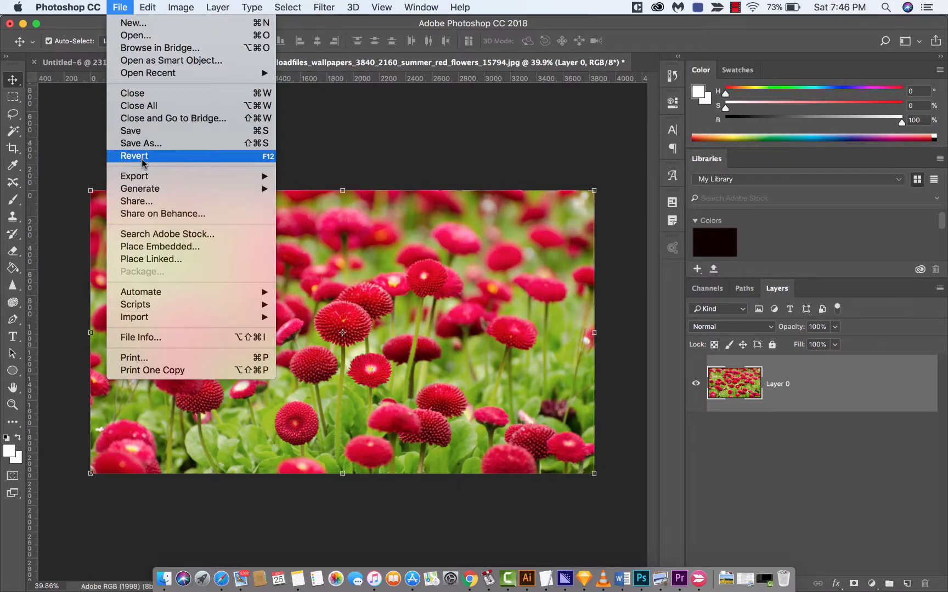
{"action": "left_click", "coordinate": [138, 249]}
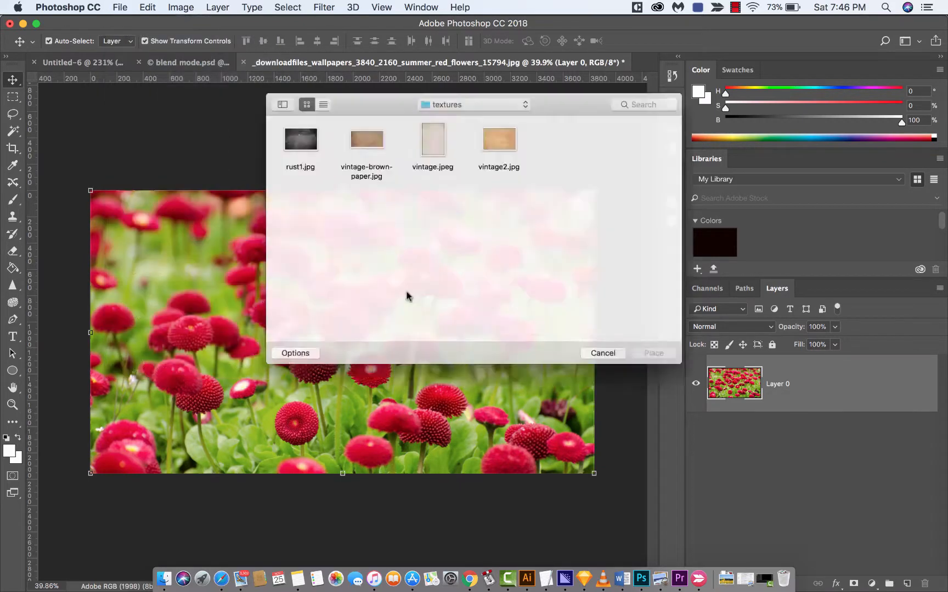
{"action": "left_click", "coordinate": [357, 134]}
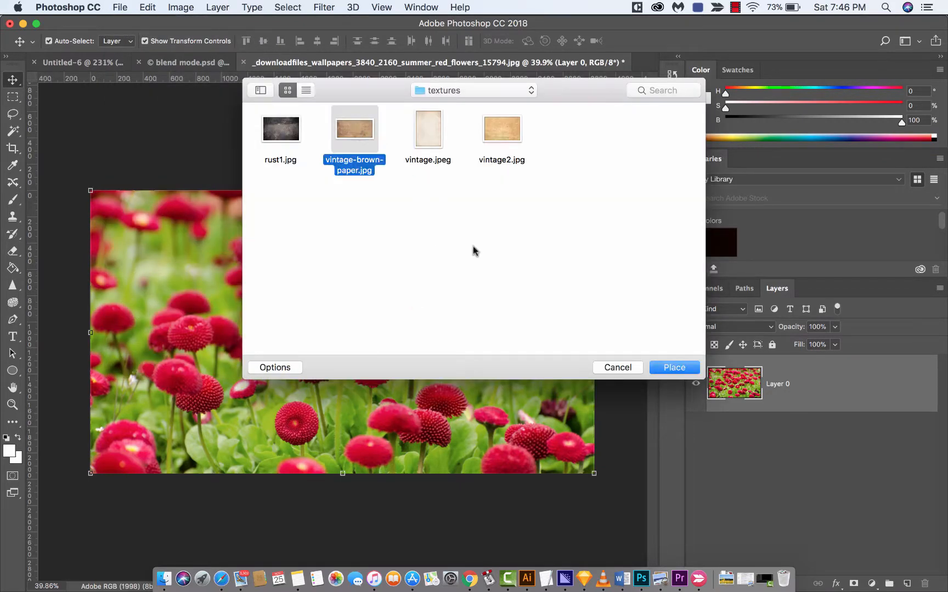
{"action": "left_click", "coordinate": [657, 367]}
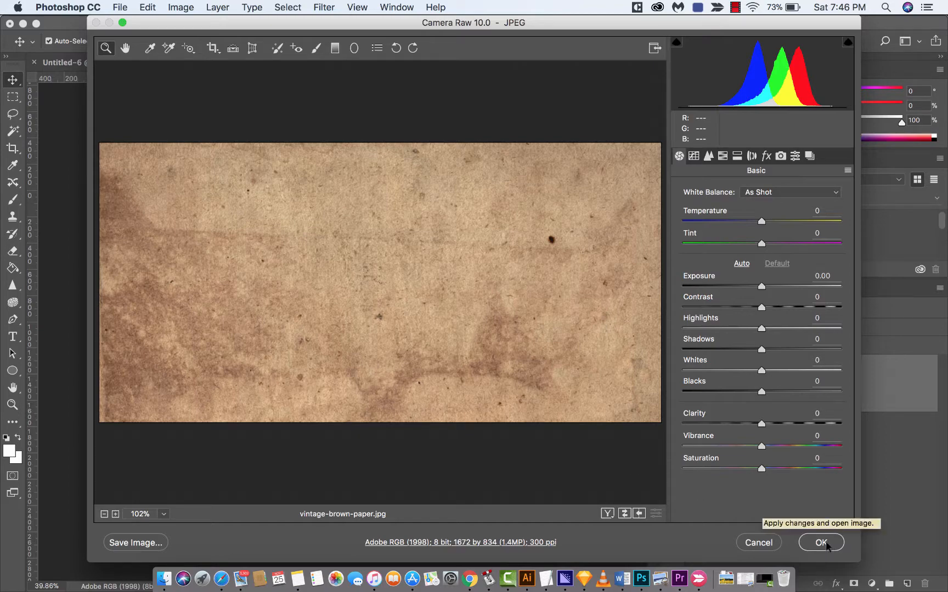
{"action": "left_click", "coordinate": [822, 543]}
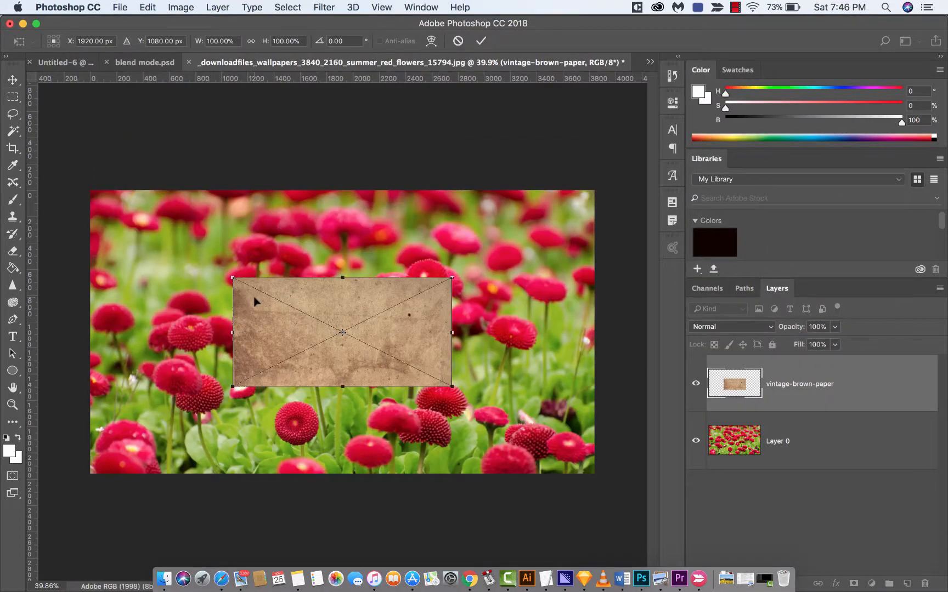
- Enlarge the placed vintage-brown-paper image to about 265% and position it to cover the whole flower photo
{"action": "left_click_drag", "start_coordinate": [233, 277], "coordinate": [91, 155]}
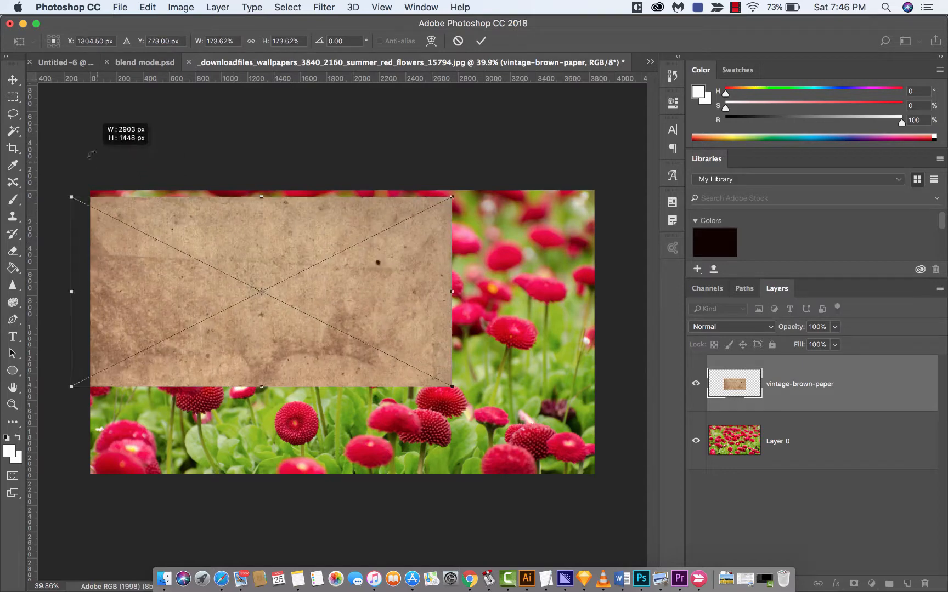
{"action": "left_click_drag", "start_coordinate": [451, 388], "coordinate": [651, 487]}
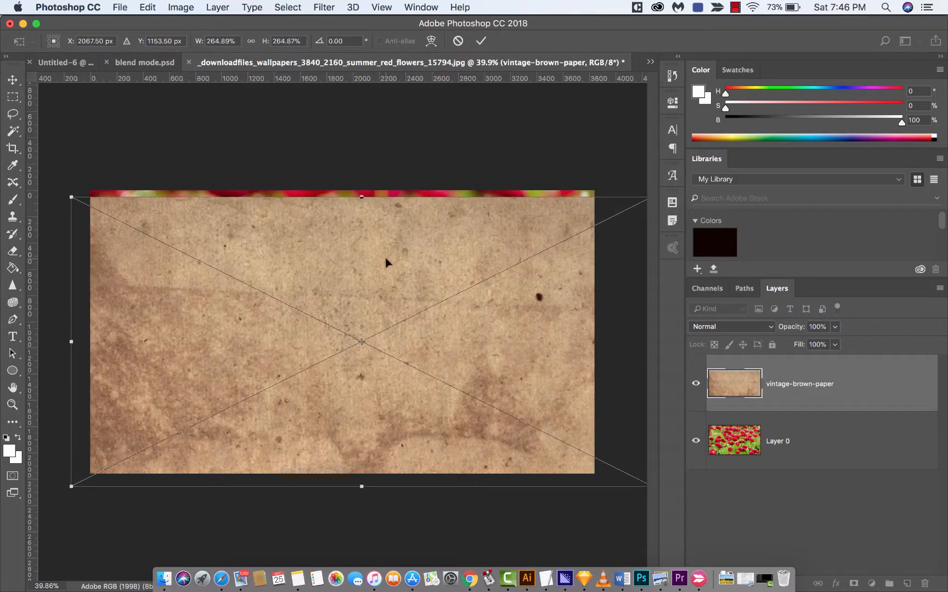
{"action": "left_click_drag", "start_coordinate": [387, 260], "coordinate": [384, 251]}
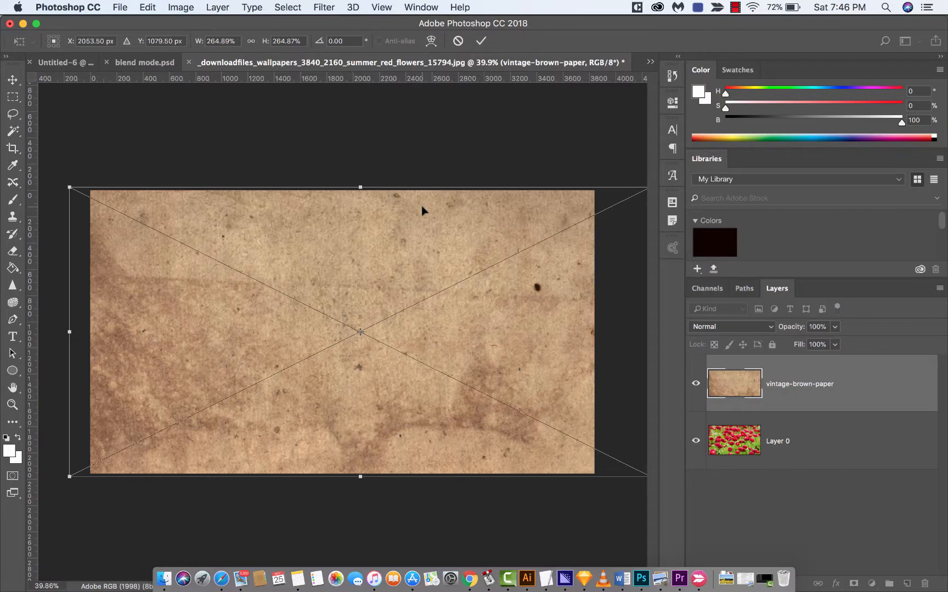
{"action": "key", "text": "Return"}
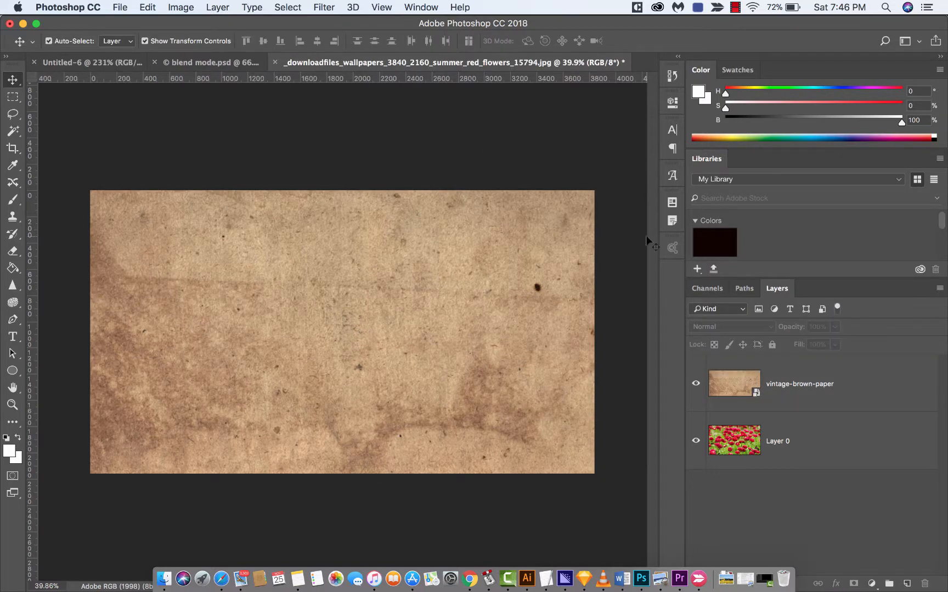
- Set the vintage-brown-paper layer's blend mode to Overlay and deselect the layer
{"action": "left_click", "coordinate": [796, 391]}
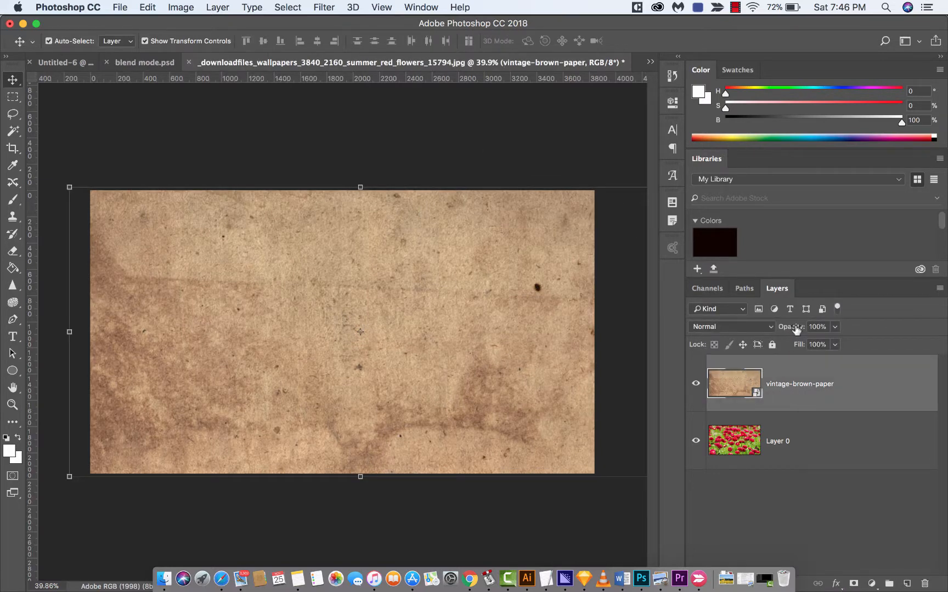
{"action": "left_click", "coordinate": [770, 328]}
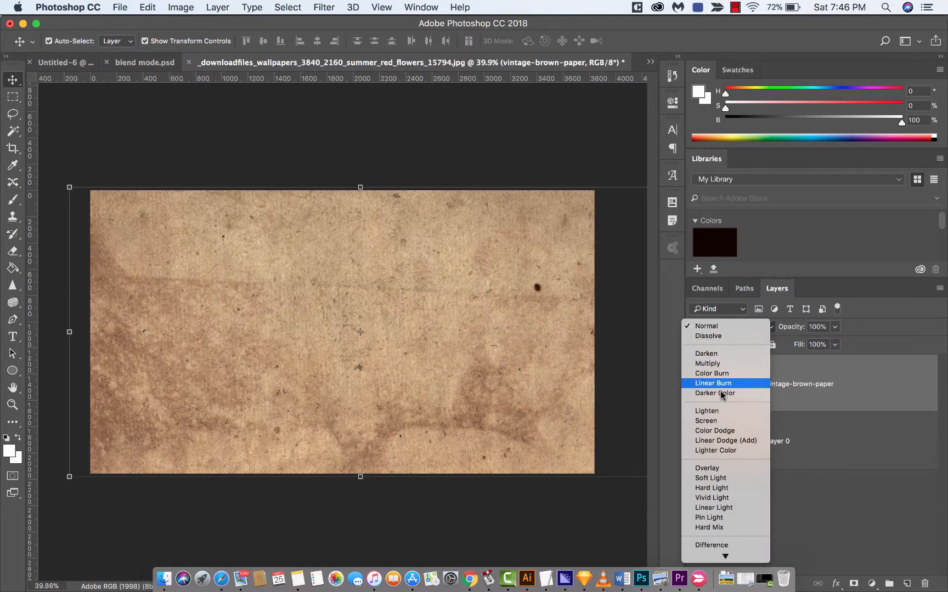
{"action": "left_click", "coordinate": [718, 470]}
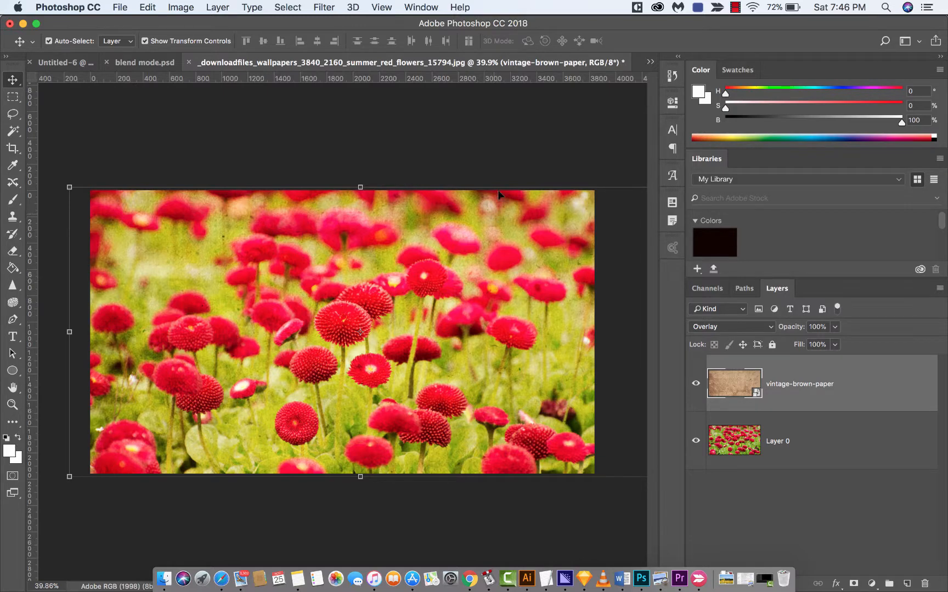
{"action": "left_click", "coordinate": [506, 131]}
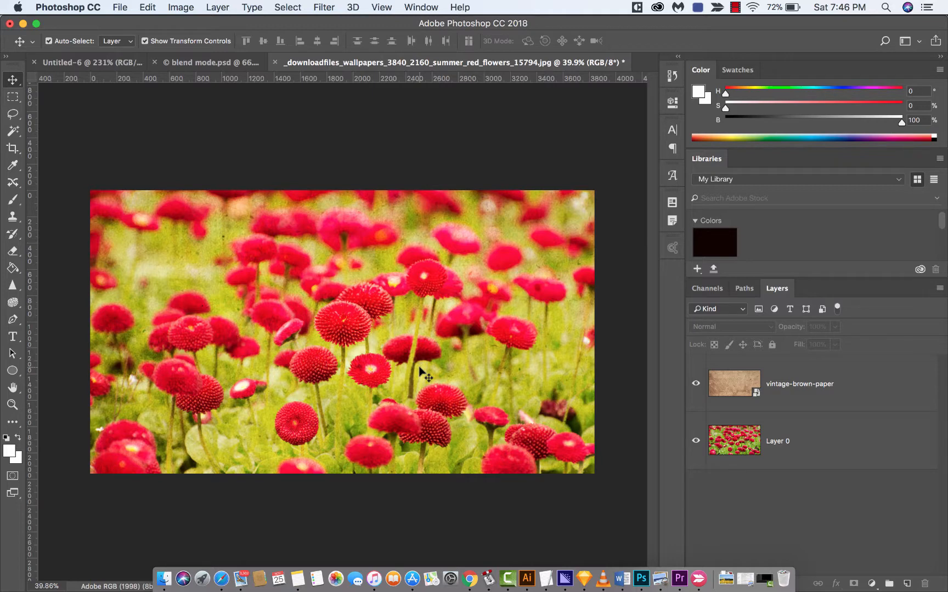
- Lower the vintage-brown-paper layer's opacity to 60%, and toggle its visibility to compare the photo with and without the texture
{"action": "left_click", "coordinate": [803, 375]}
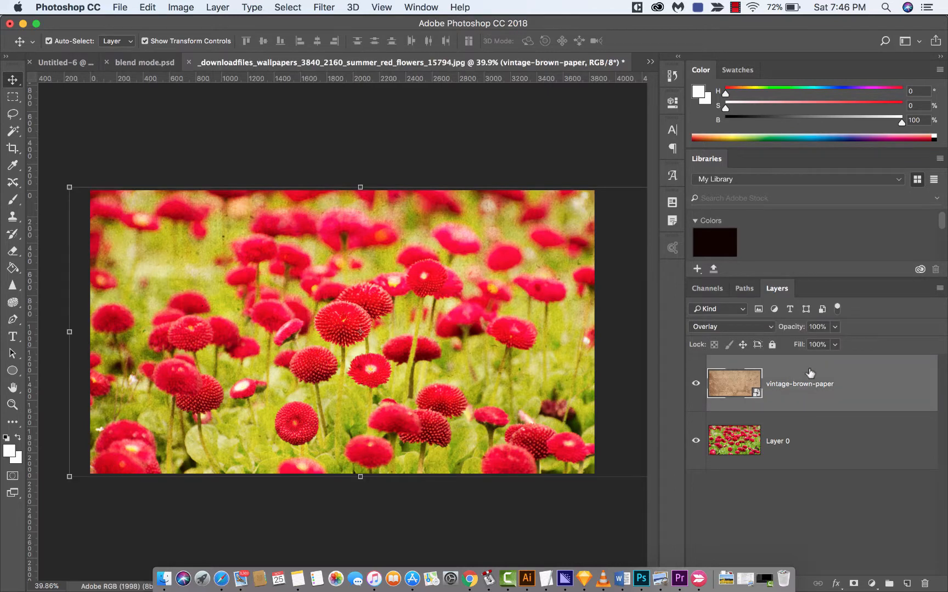
{"action": "left_click", "coordinate": [834, 327]}
{"action": "left_click_drag", "start_coordinate": [816, 338], "coordinate": [799, 346]}
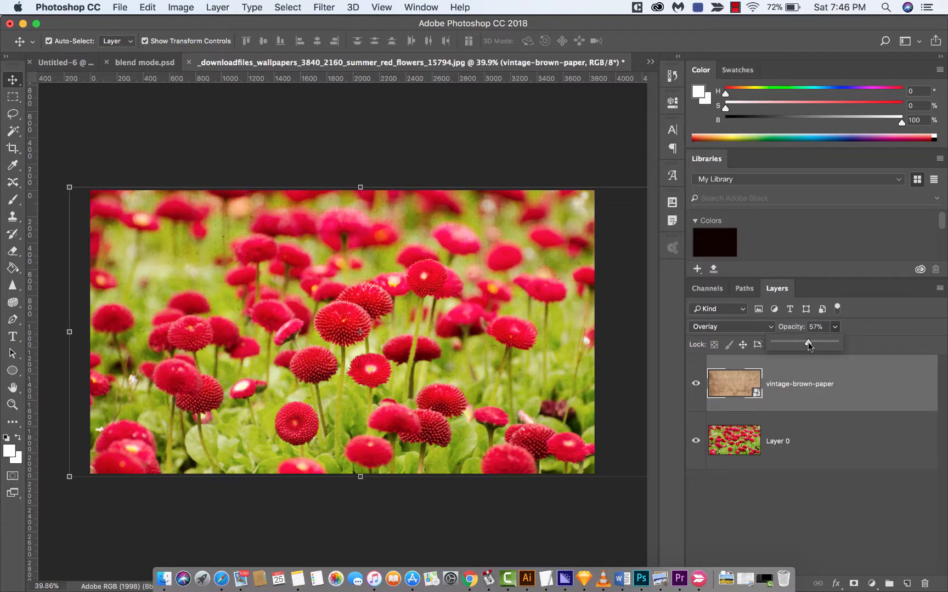
{"action": "left_click_drag", "start_coordinate": [811, 341], "coordinate": [809, 341]}
{"action": "left_click", "coordinate": [565, 161]}
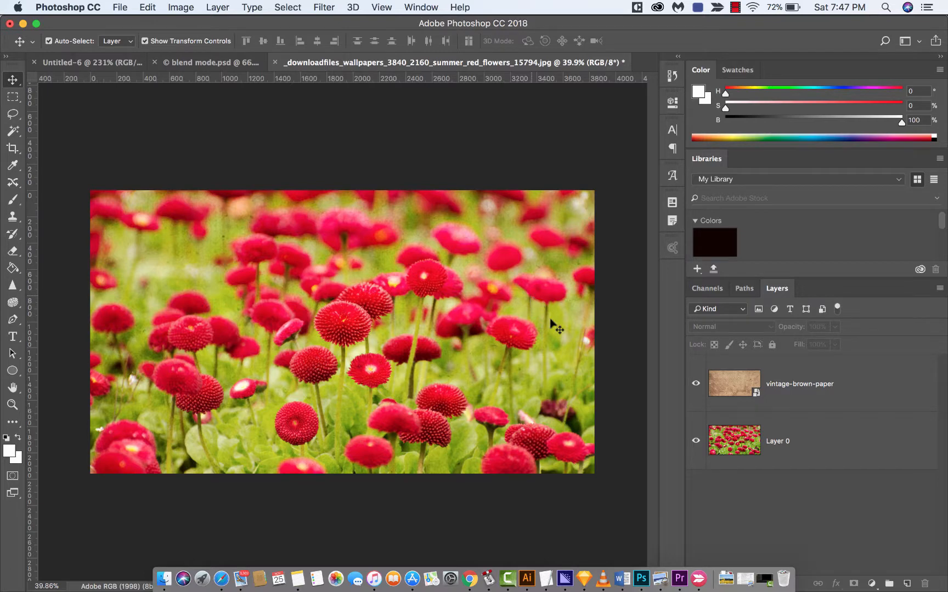
{"action": "left_click", "coordinate": [696, 385]}
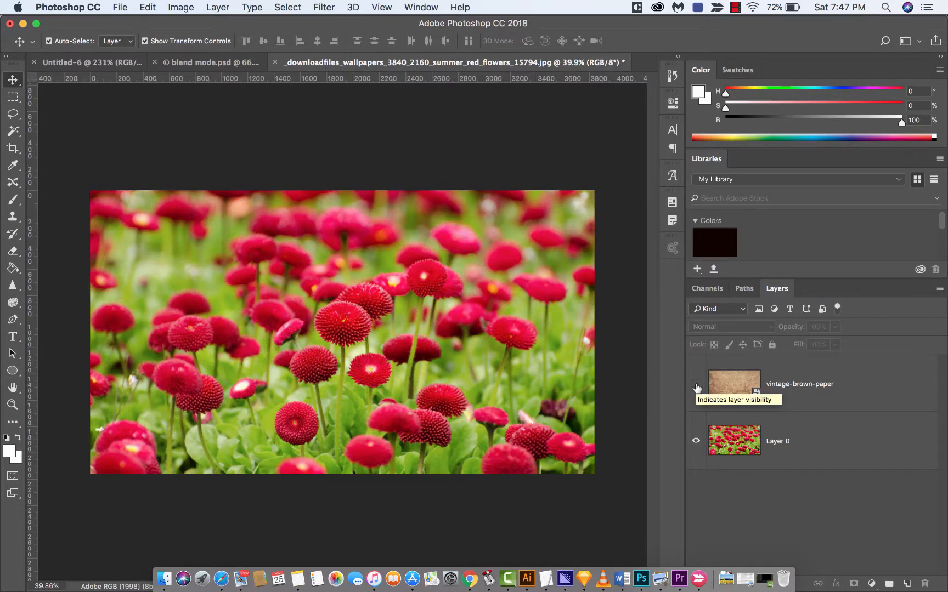
{"action": "left_click", "coordinate": [696, 385]}
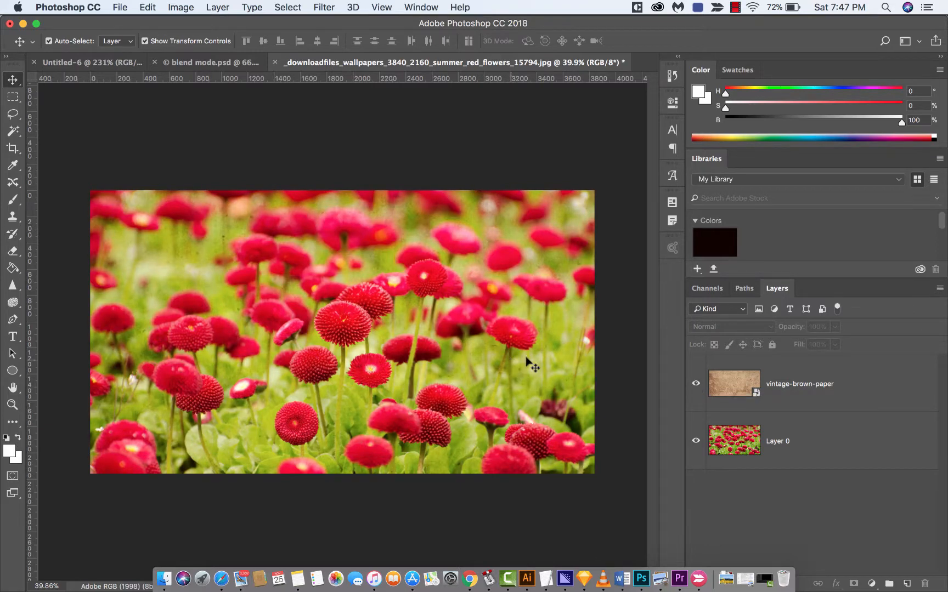
- Convert the vintage-brown-paper layer to grayscale with the Camera Raw Filter, and toggle the filter off and on to compare the colours
{"action": "left_click", "coordinate": [739, 386]}
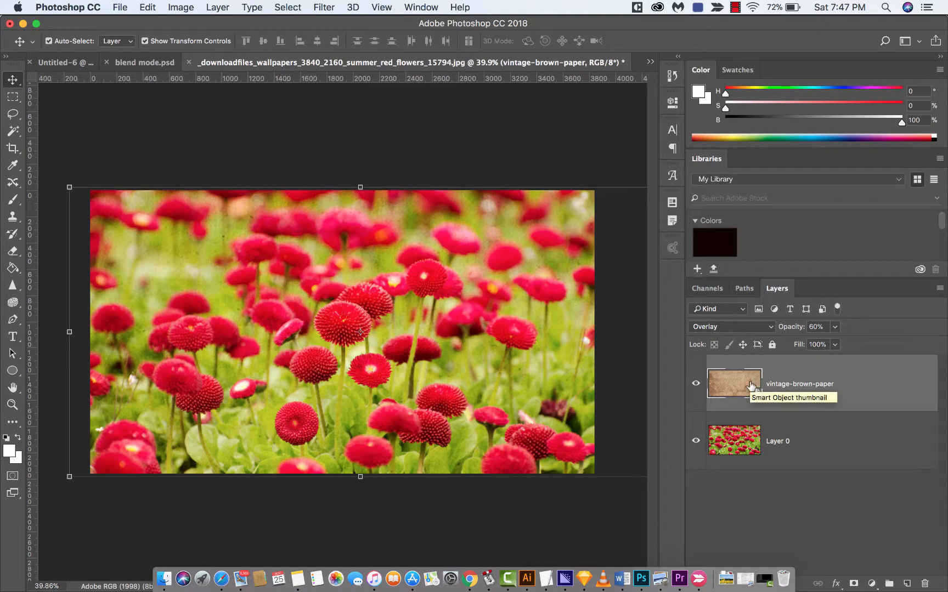
{"action": "left_click", "coordinate": [327, 4]}
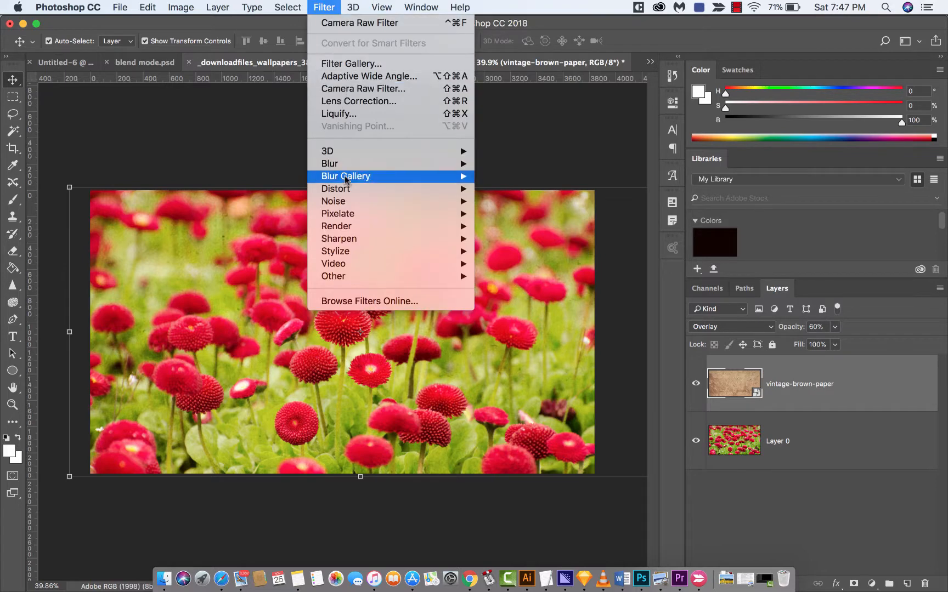
{"action": "left_click", "coordinate": [347, 91]}
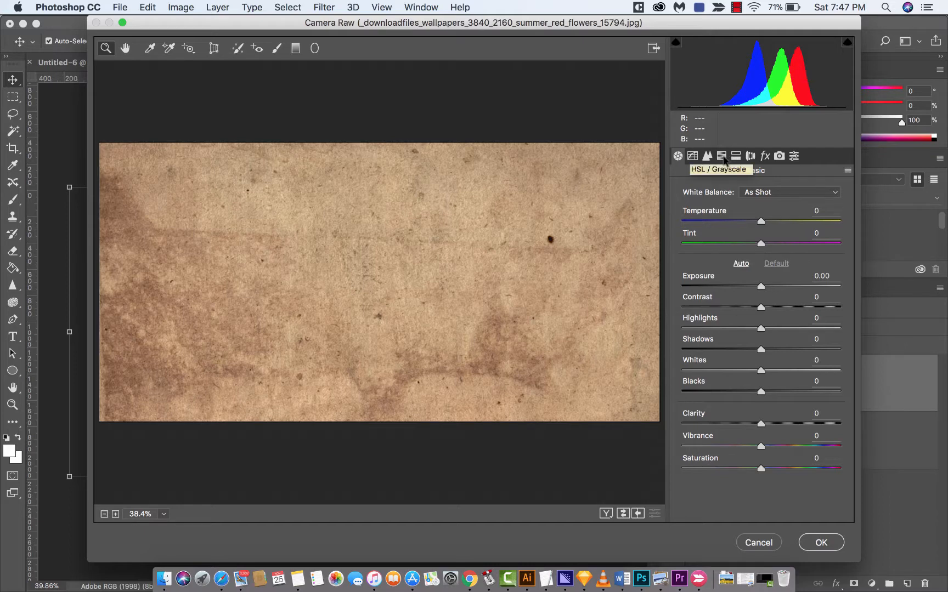
{"action": "left_click", "coordinate": [721, 157]}
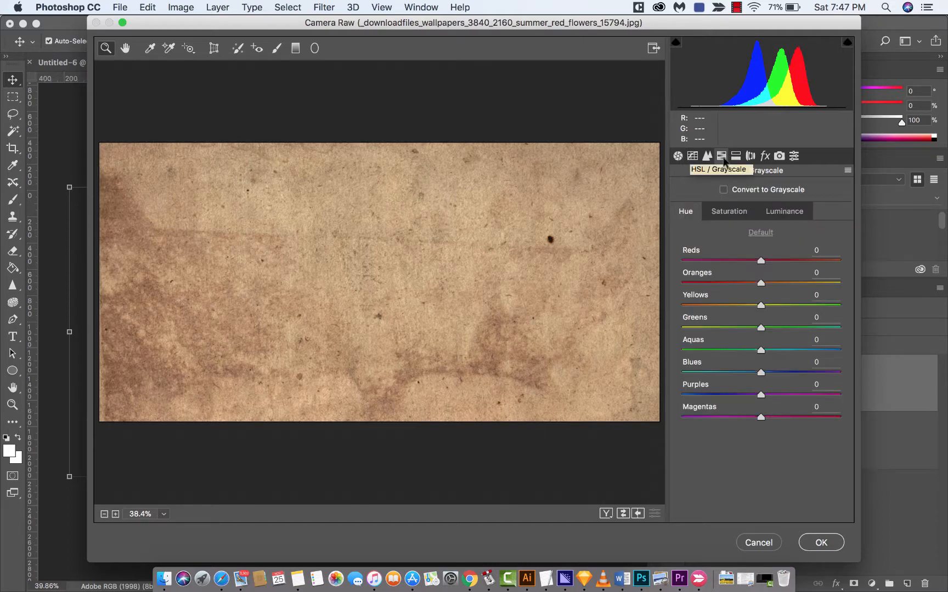
{"action": "left_click", "coordinate": [723, 190]}
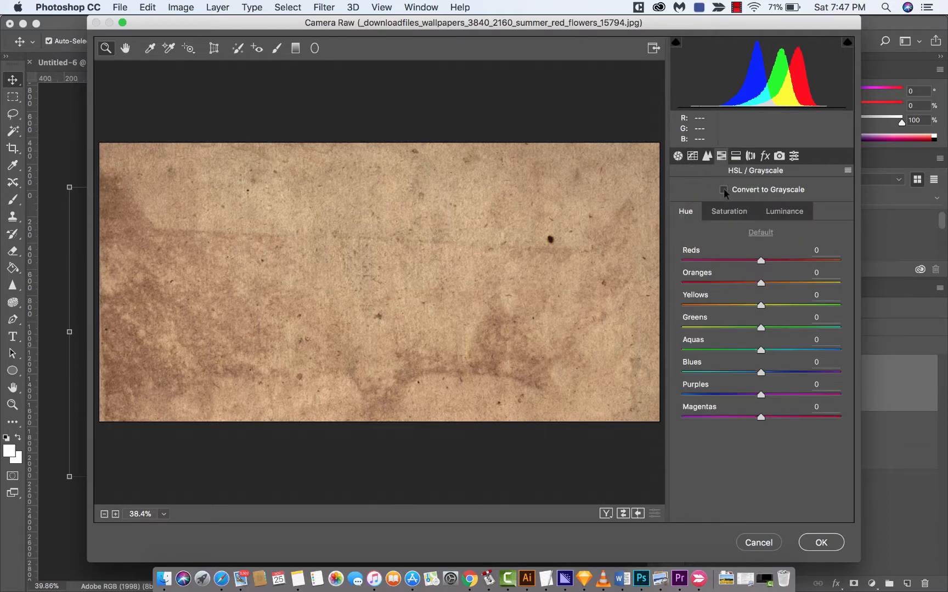
{"action": "left_click", "coordinate": [821, 542]}
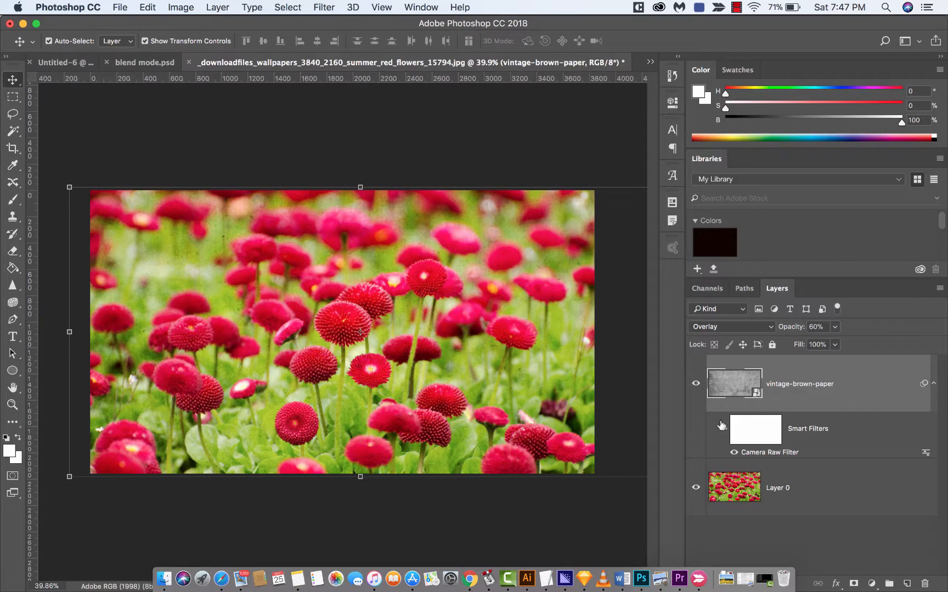
{"action": "left_click", "coordinate": [734, 453]}
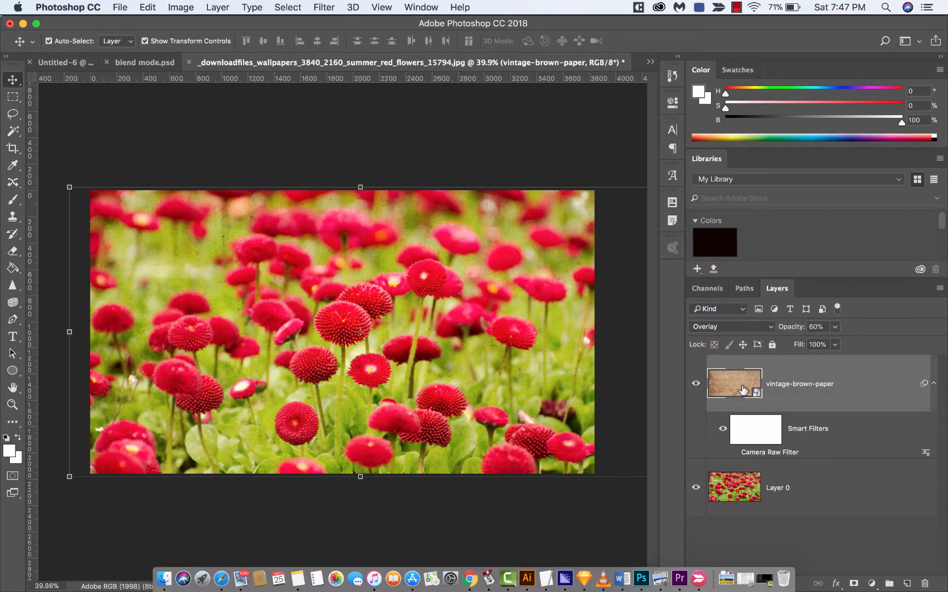
{"action": "left_click", "coordinate": [734, 453]}
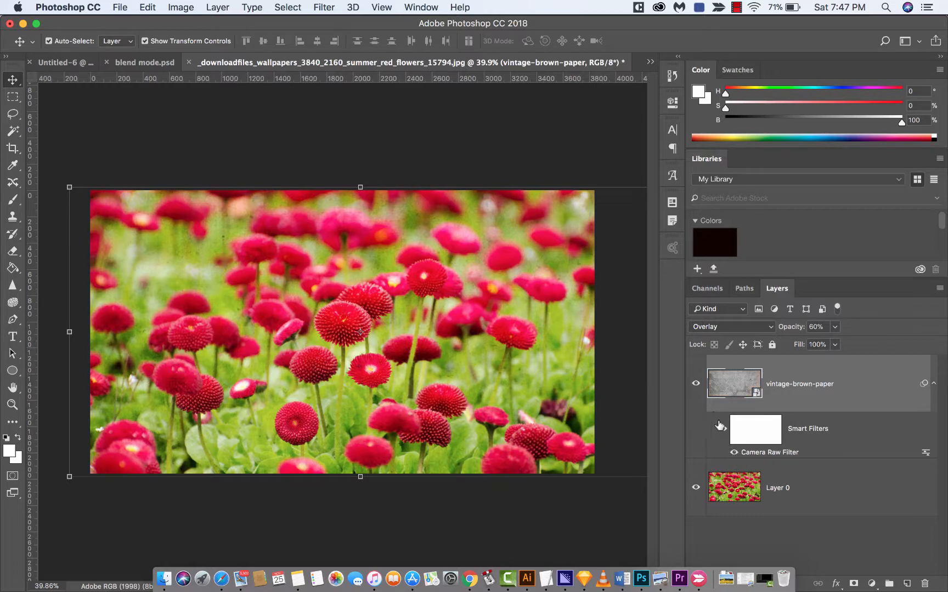